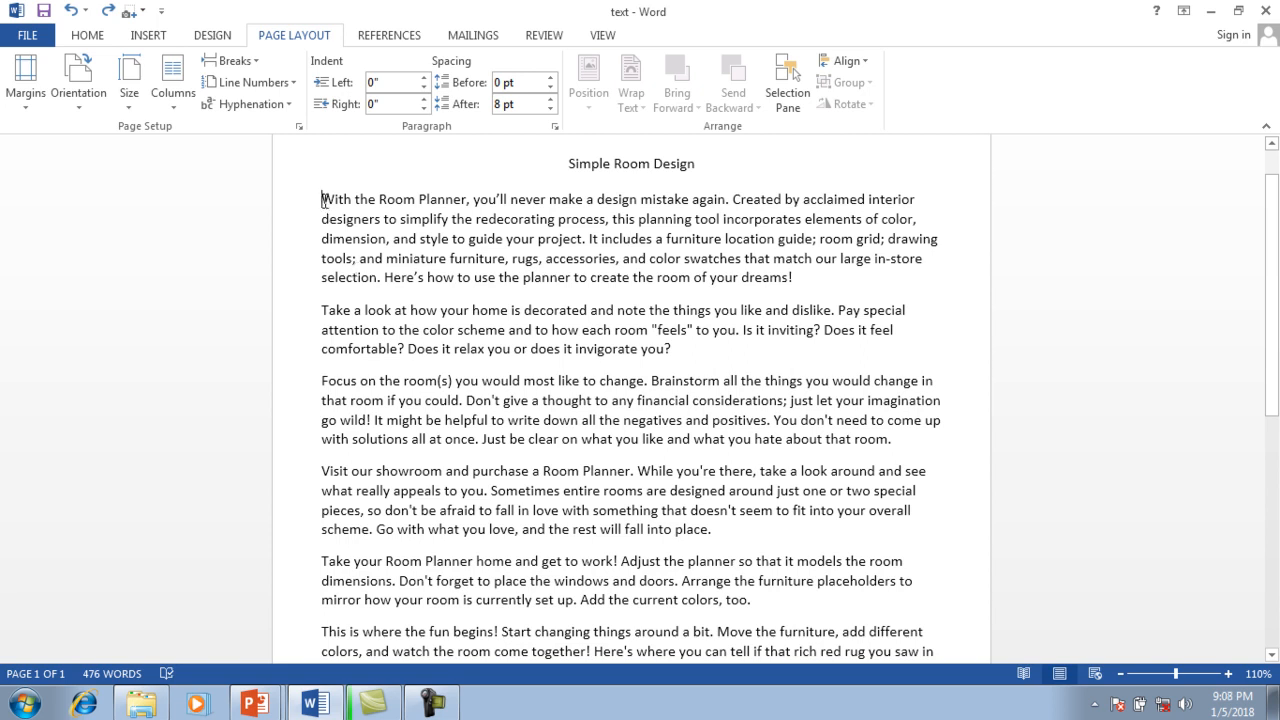
Try a larger left indent on the paragraph beginning "With the Room Planner", raising it in 0.1" increments
left_click(324, 201)
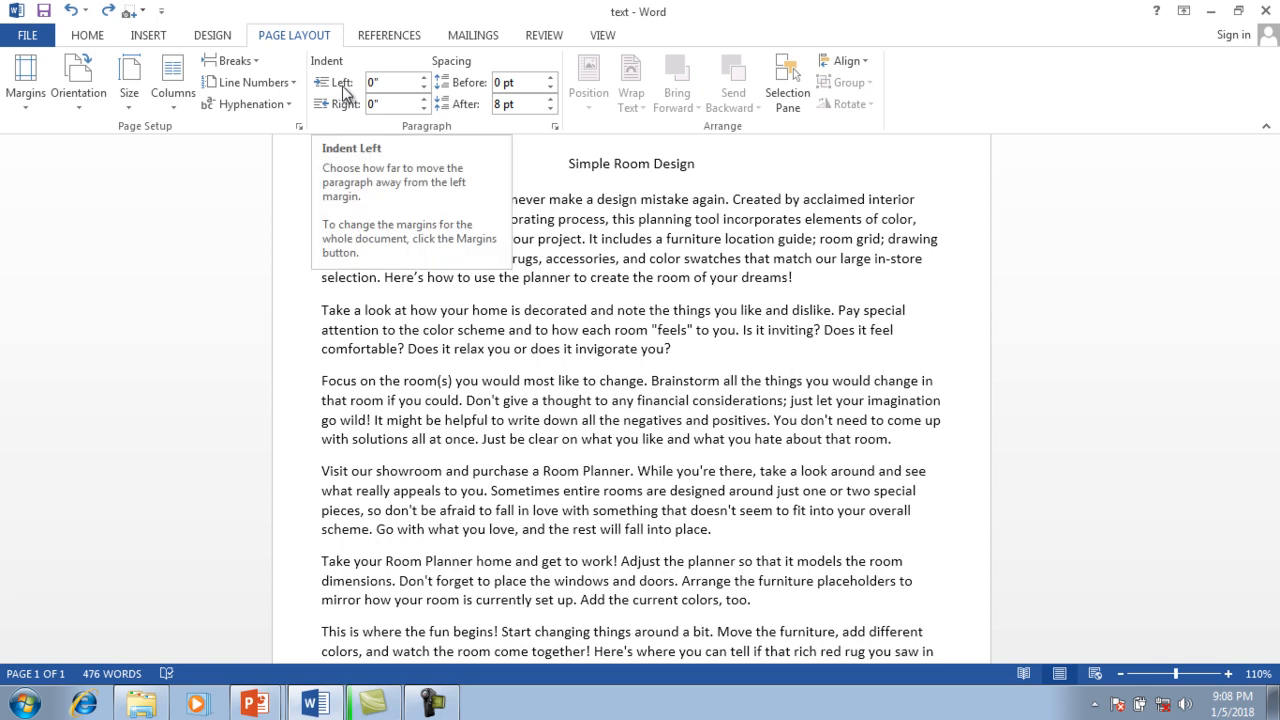
left_click(425, 77)
left_click(425, 77)
left_click(425, 77)
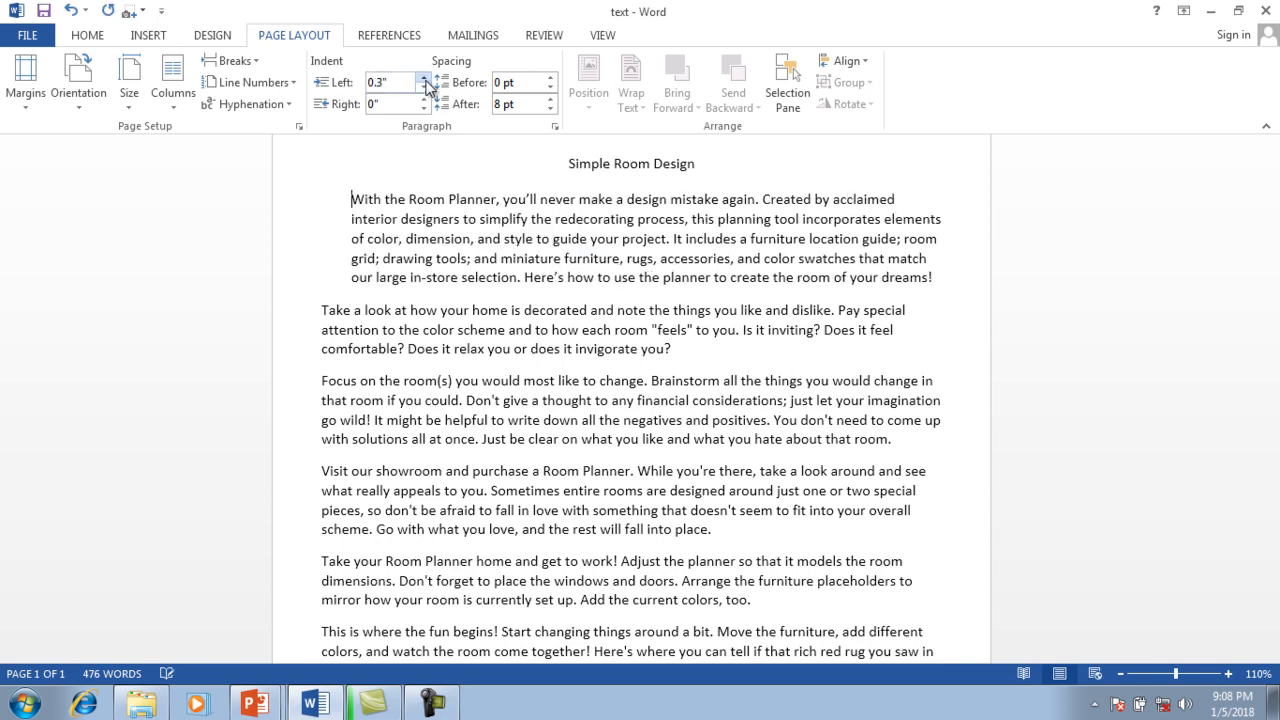
left_click(425, 78)
left_click(425, 78)
left_click(425, 78)
left_click(425, 78)
left_click(425, 78)
left_click(425, 78)
Reduce the first body paragraph's left indent to -0.1" so it extends past the margin
left_click(424, 91)
left_click(424, 91)
left_click(424, 91)
left_click(424, 91)
left_click(424, 91)
left_click(424, 91)
left_click(424, 91)
left_click(424, 91)
left_click(424, 91)
left_click(424, 91)
Reduce the first body paragraph's right indent to -0.7"
left_click(424, 109)
left_click(424, 109)
left_click(424, 109)
left_click(424, 109)
left_click(424, 109)
left_click(424, 109)
left_click(424, 109)
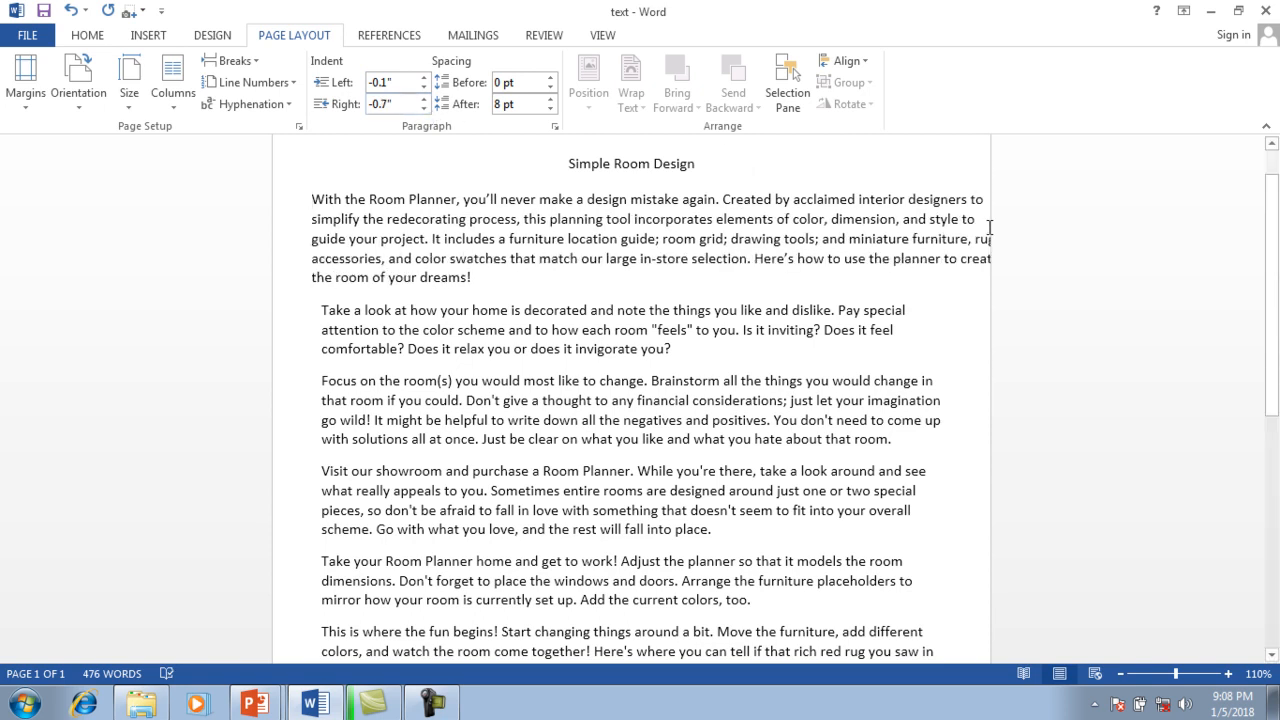
Set the right indent of the paragraph beginning "With the Room Planner" to 1"
left_click(424, 99)
left_click(424, 99)
left_click(424, 99)
left_click(424, 99)
left_click(424, 99)
left_click(424, 99)
left_click(424, 99)
left_click(424, 99)
left_click(424, 99)
left_click(424, 99)
left_click(424, 99)
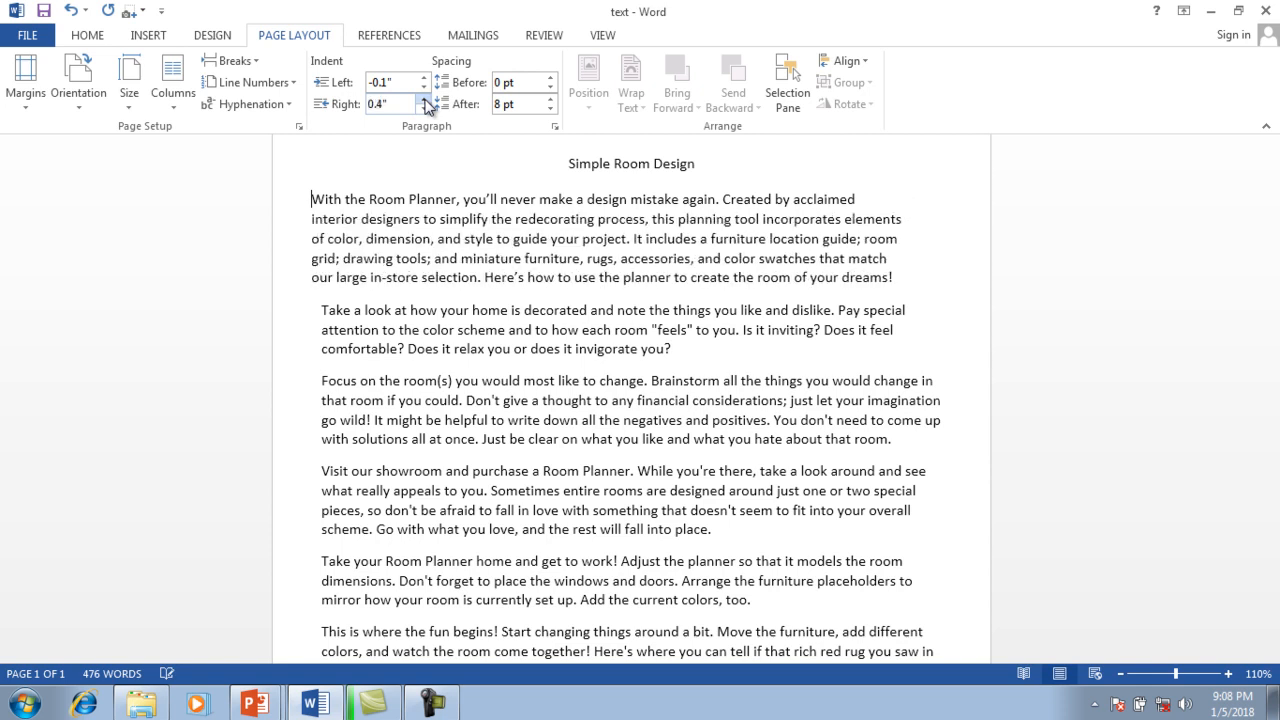
left_click(424, 99)
left_click(424, 99)
left_click(424, 99)
left_click(424, 99)
left_click(424, 99)
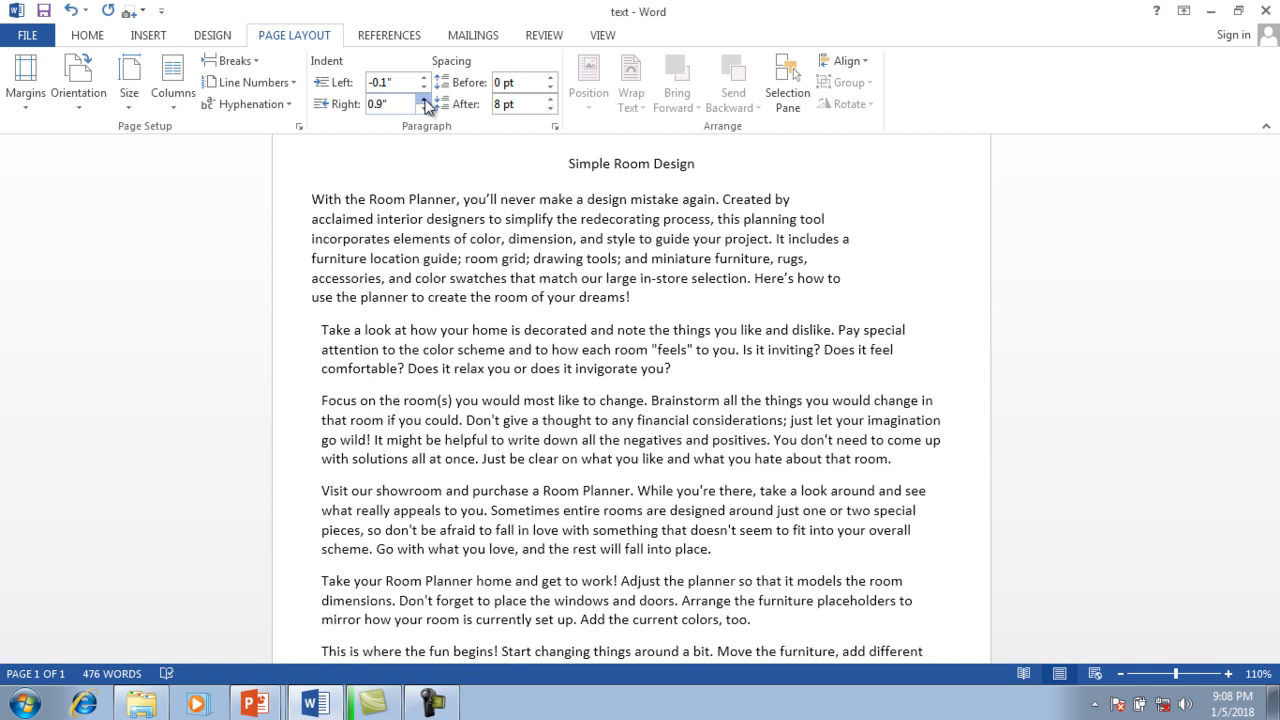
left_click(424, 99)
Set the first body paragraph's left indent to 1.2"
left_click(423, 78)
left_click(423, 78)
left_click(423, 78)
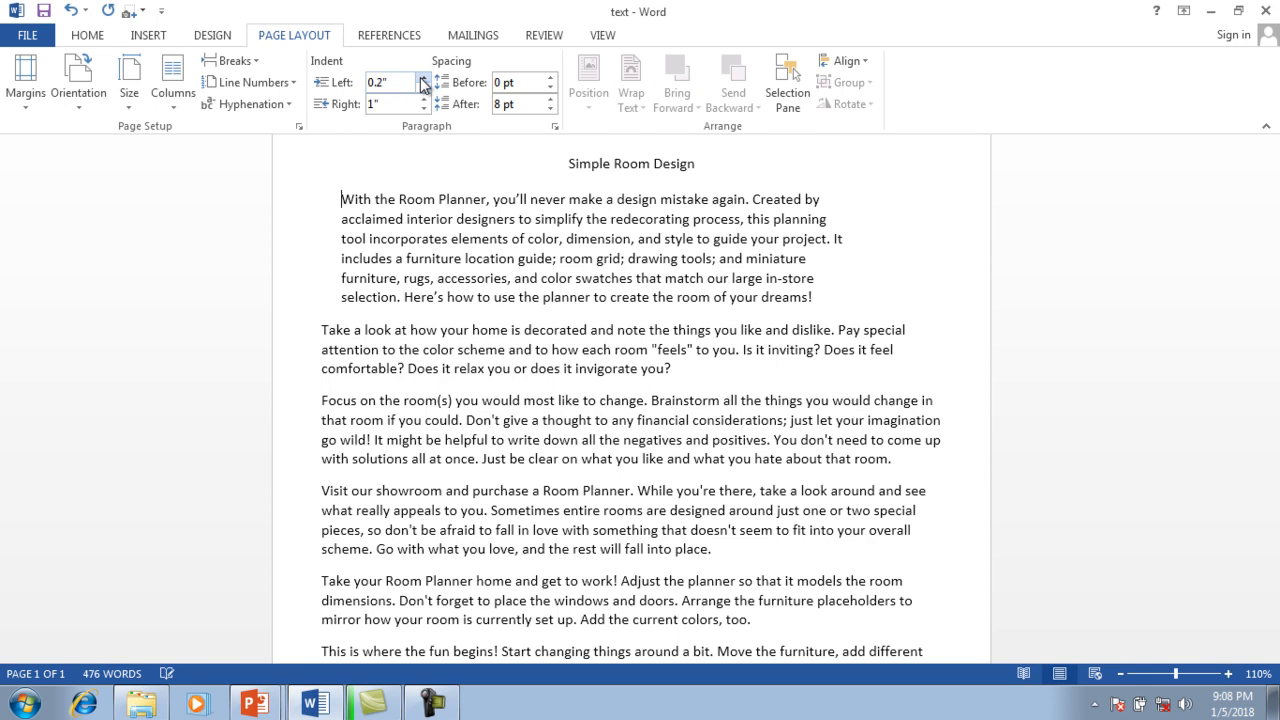
left_click(423, 78)
left_click(423, 78)
left_click(423, 78)
left_click(423, 78)
left_click(423, 78)
left_click(423, 78)
left_click(423, 78)
left_click(423, 78)
left_click(423, 78)
left_click(423, 78)
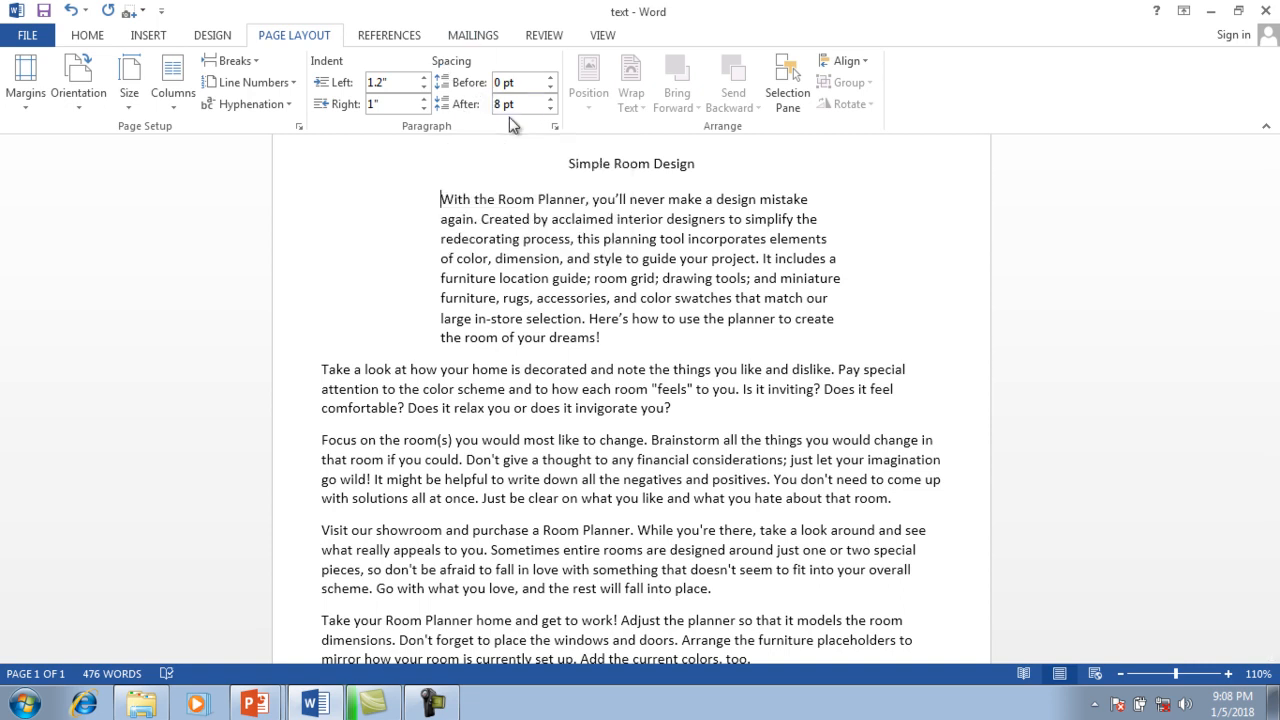
Set the spacing before the first body paragraph to 42 pt
left_click(548, 79)
left_click(549, 79)
left_click(549, 79)
left_click(549, 79)
left_click(549, 79)
left_click(549, 79)
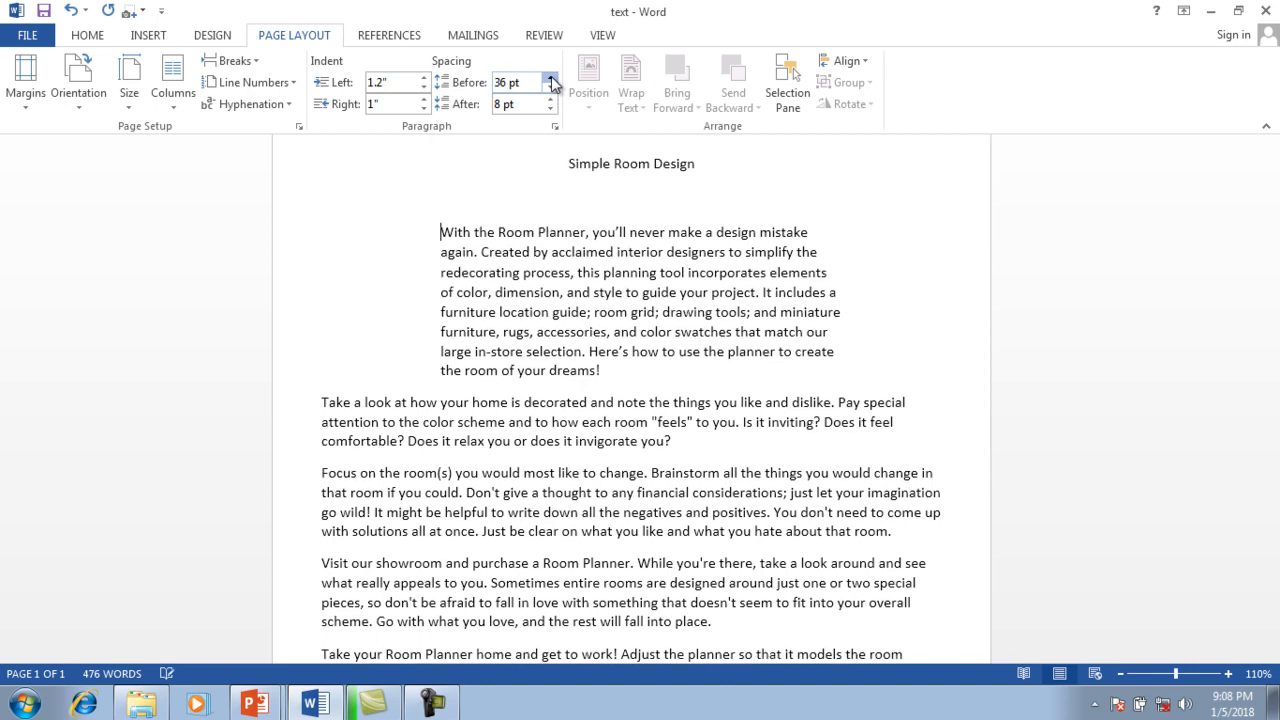
left_click(549, 79)
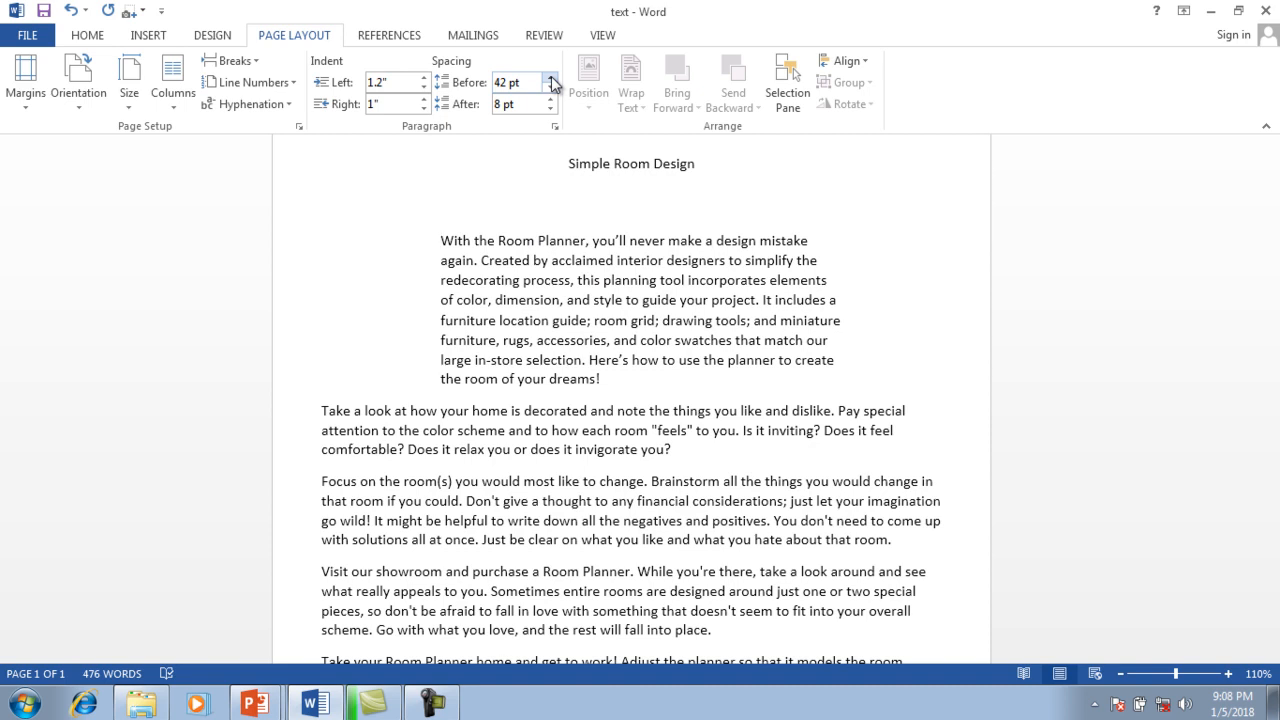
Set the spacing after the first body paragraph to 84 pt
left_click(550, 99)
left_click(550, 99)
left_click(550, 99)
left_click(550, 99)
left_click(550, 99)
left_click(550, 99)
left_click(550, 99)
left_click(550, 99)
left_click(550, 99)
left_click(550, 99)
left_click(550, 99)
left_click(550, 99)
left_click(550, 99)
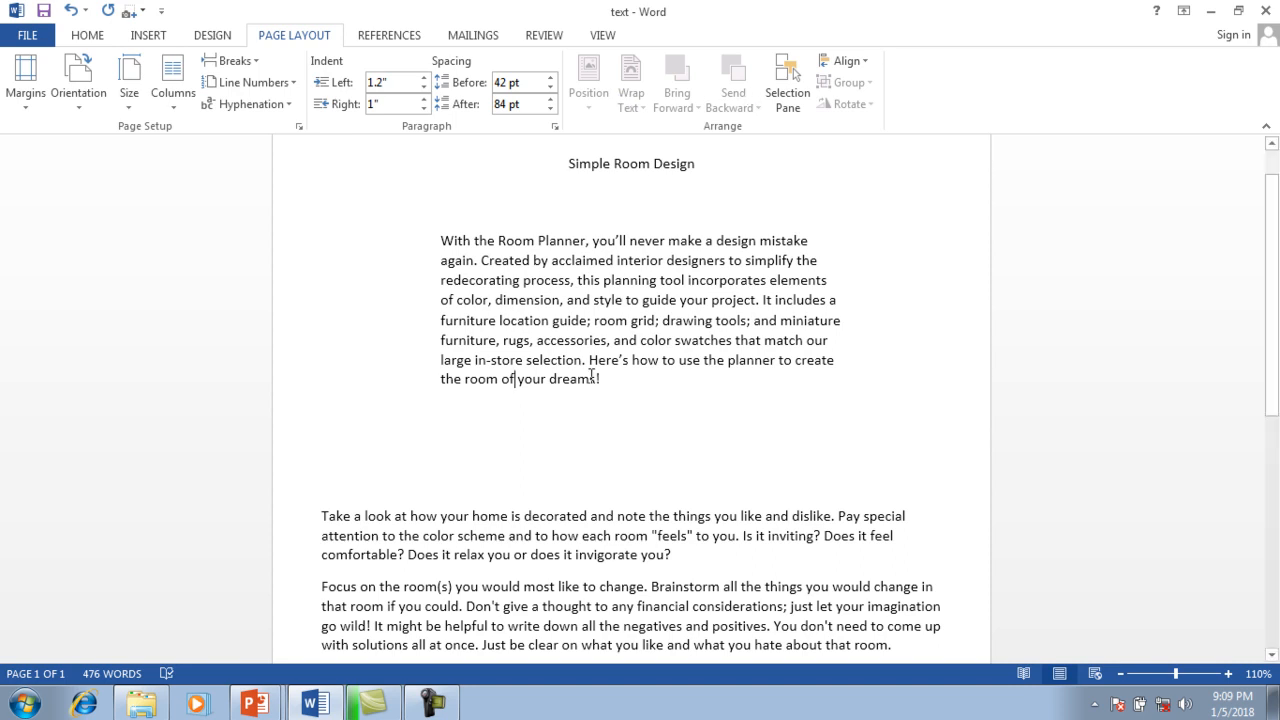
Insert the Koala sample picture in a new paragraph below the first body paragraph and scale it to about 3.16" high by 4.21" wide
key("Return")
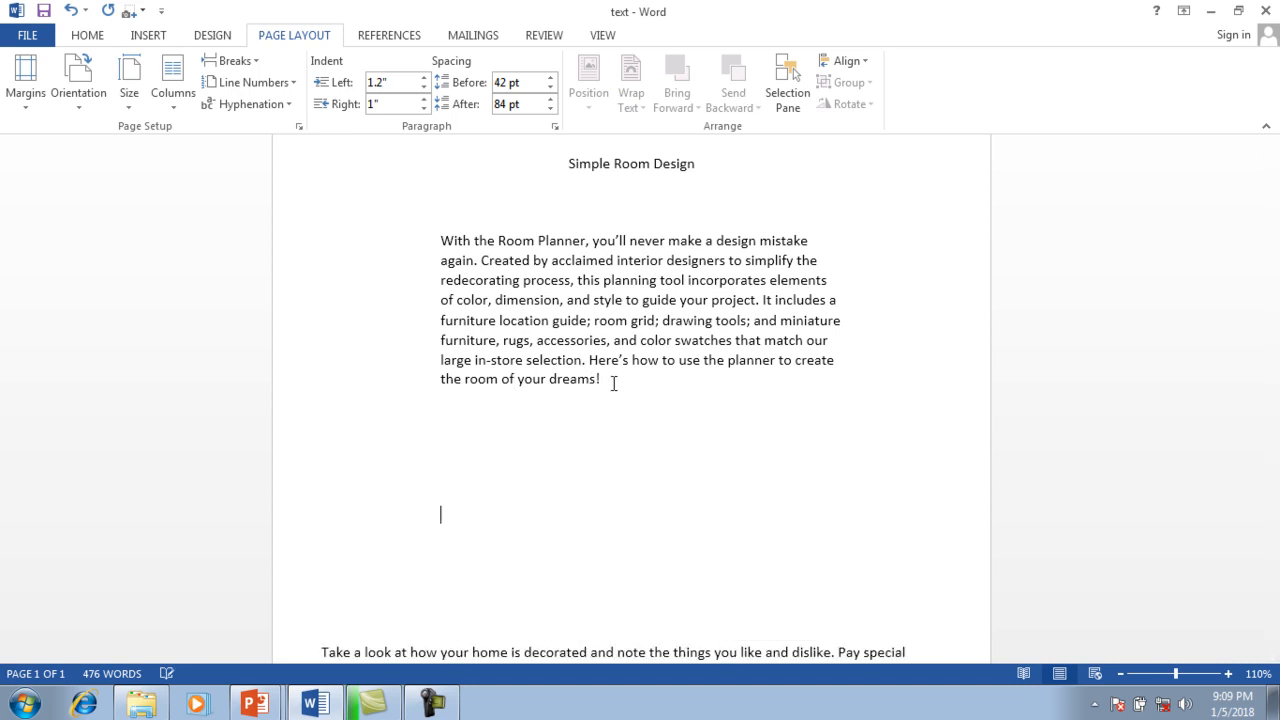
left_click(143, 36)
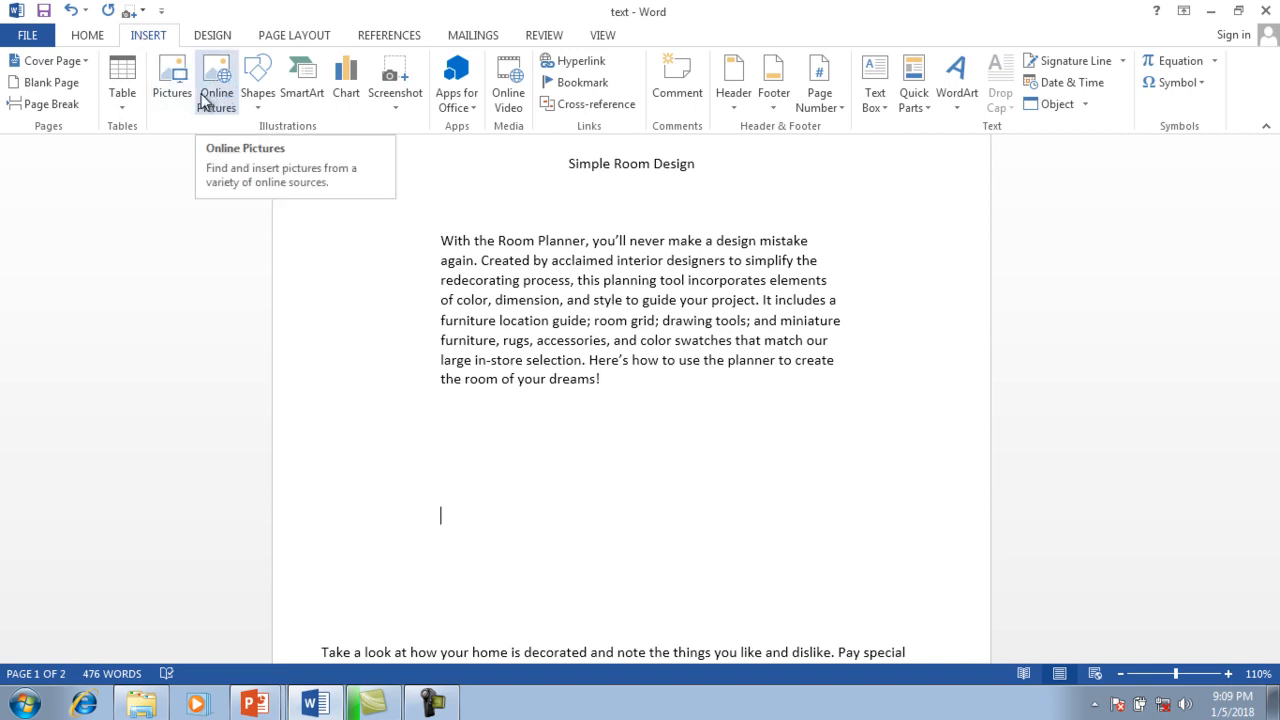
left_click(172, 80)
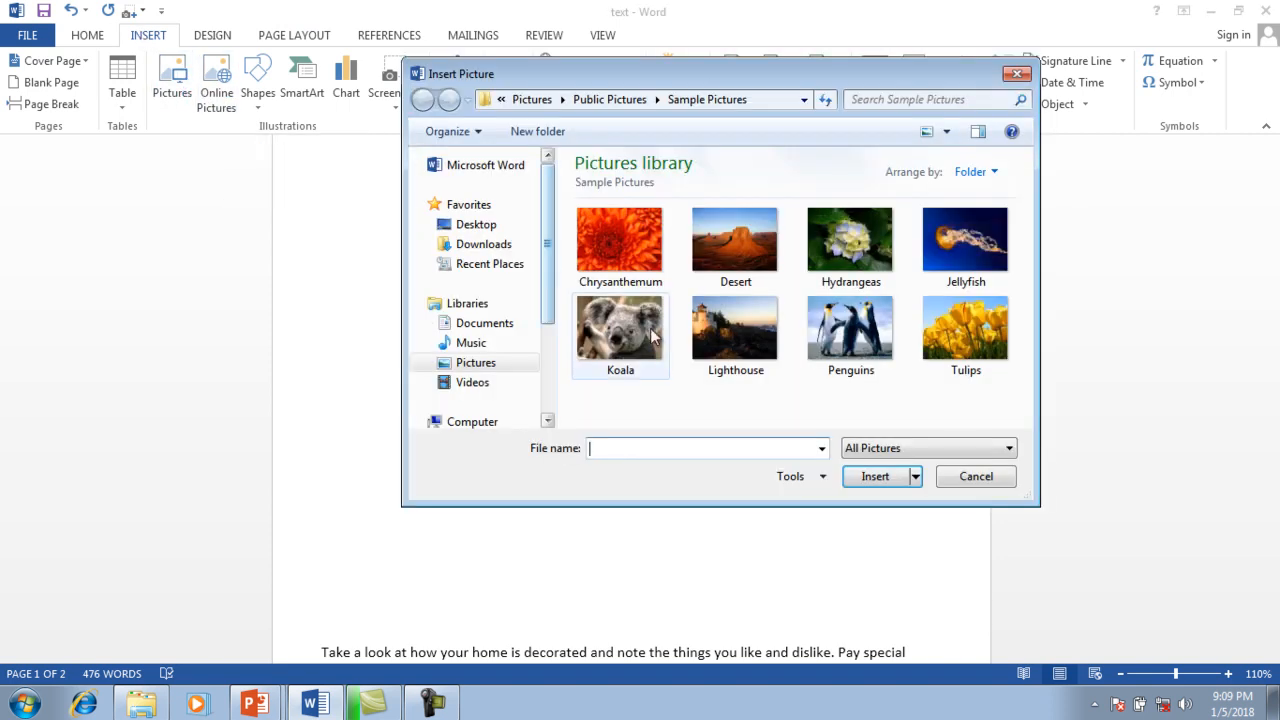
left_click(633, 313)
left_click(883, 479)
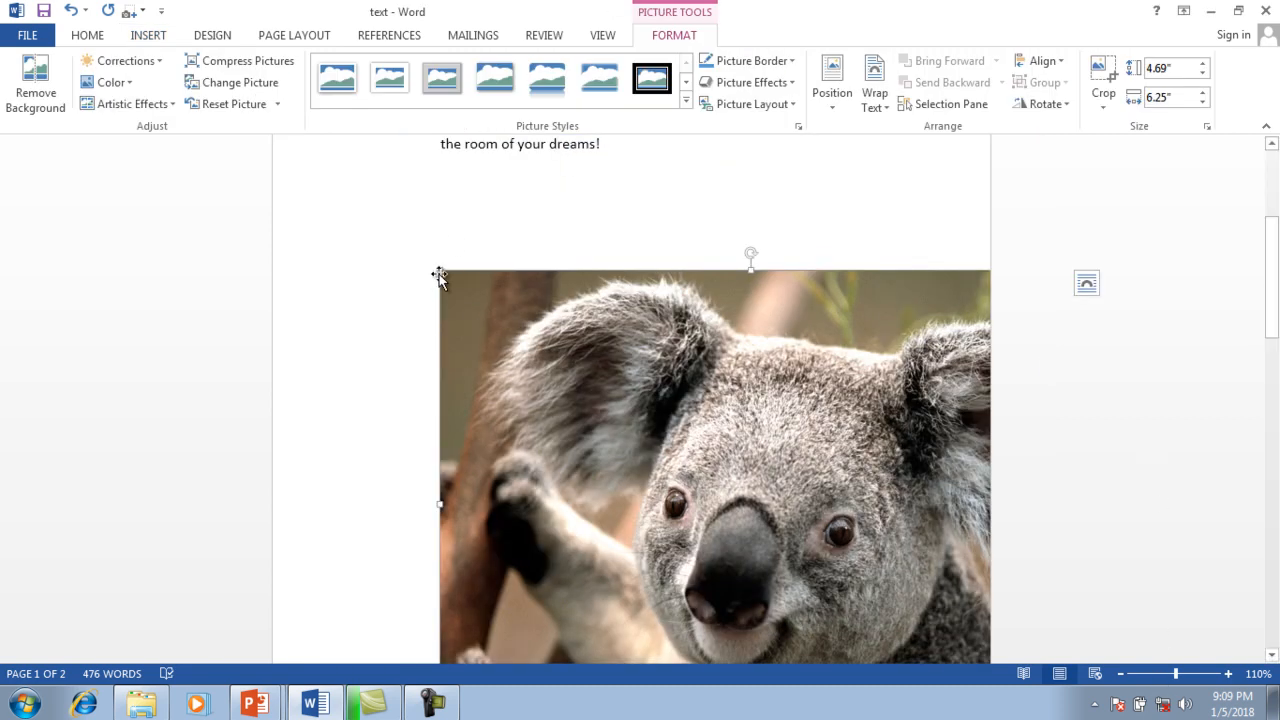
left_click_drag(439, 276, 571, 380)
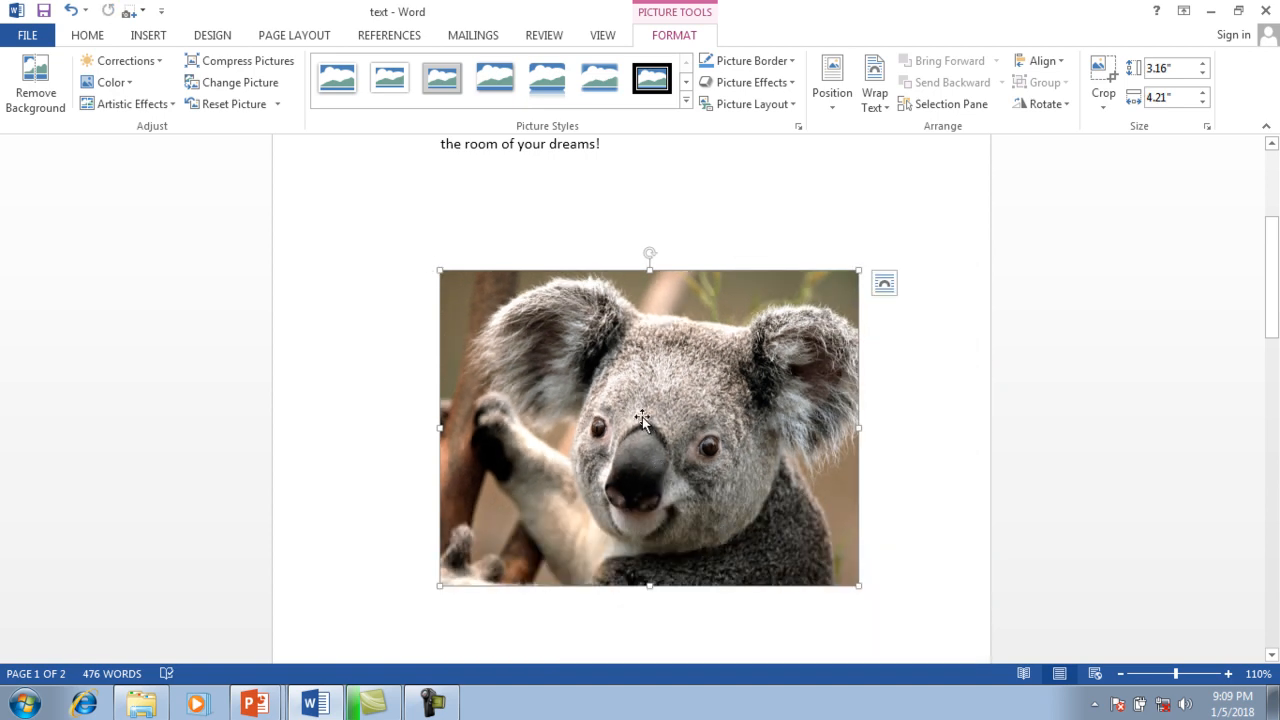
Position the koala picture at the middle left of the page with text wrapping, and set the wrapping to Tight
left_click(278, 36)
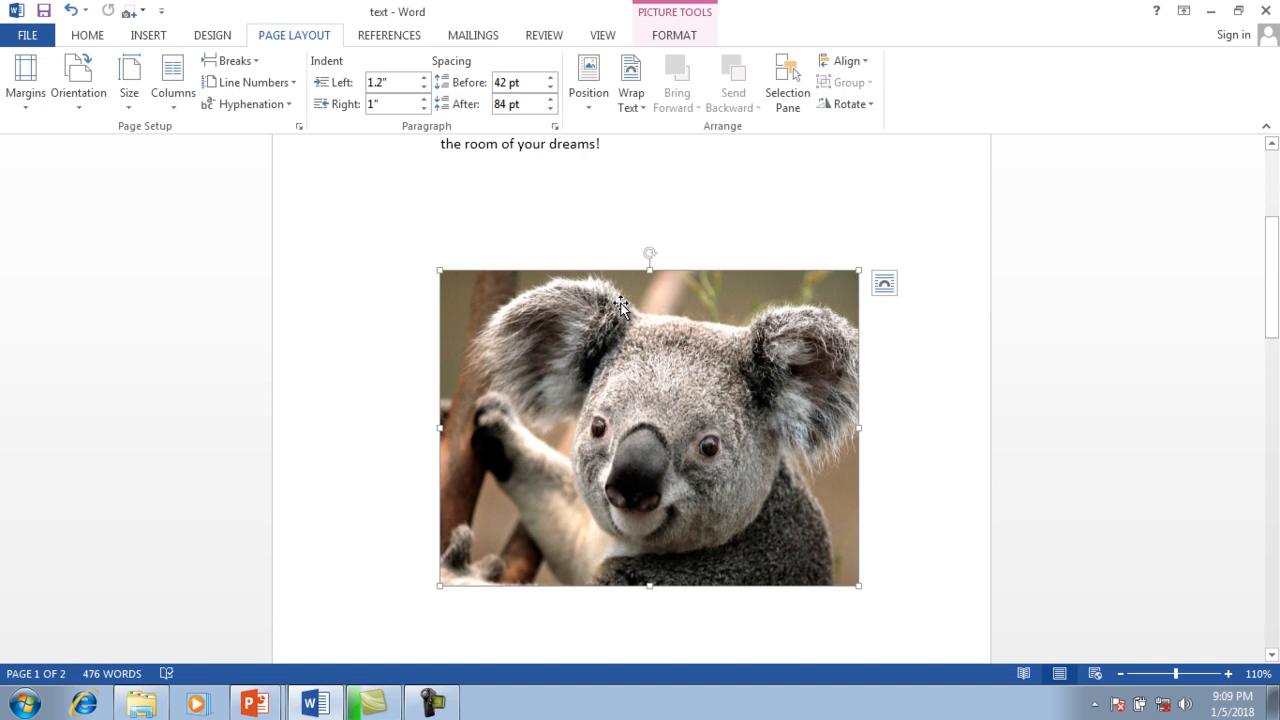
left_click(591, 106)
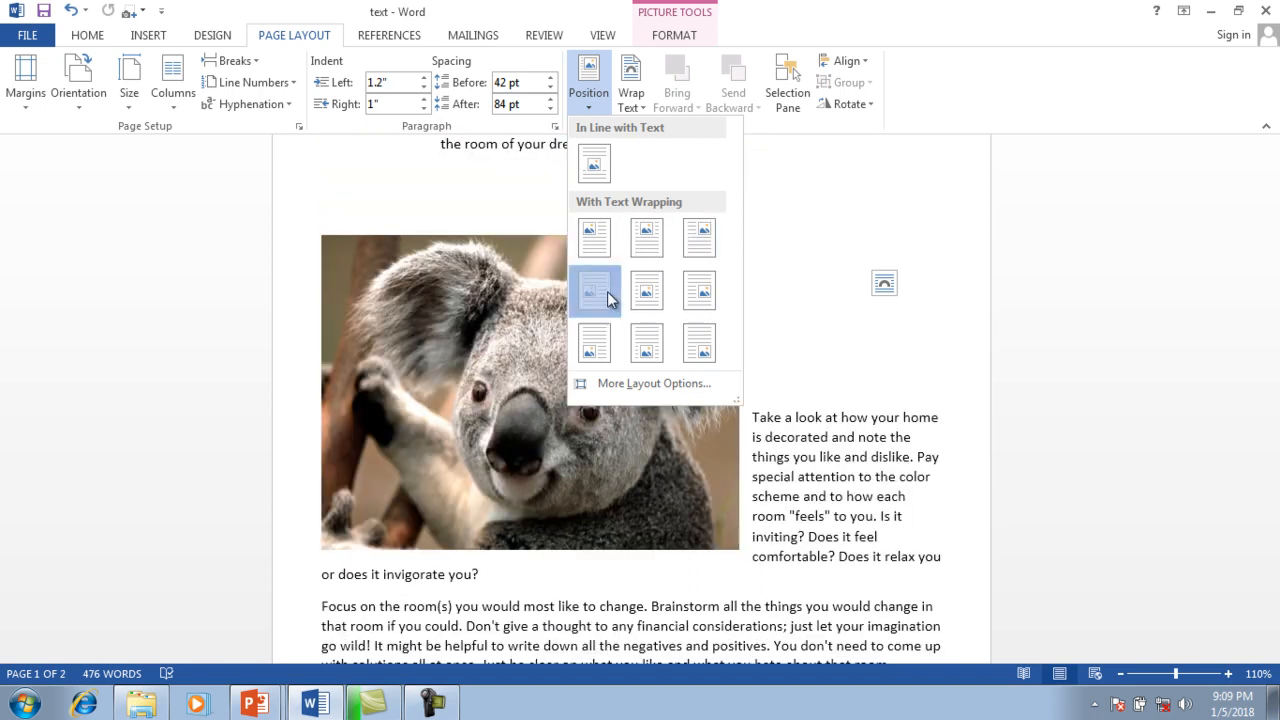
left_click(605, 295)
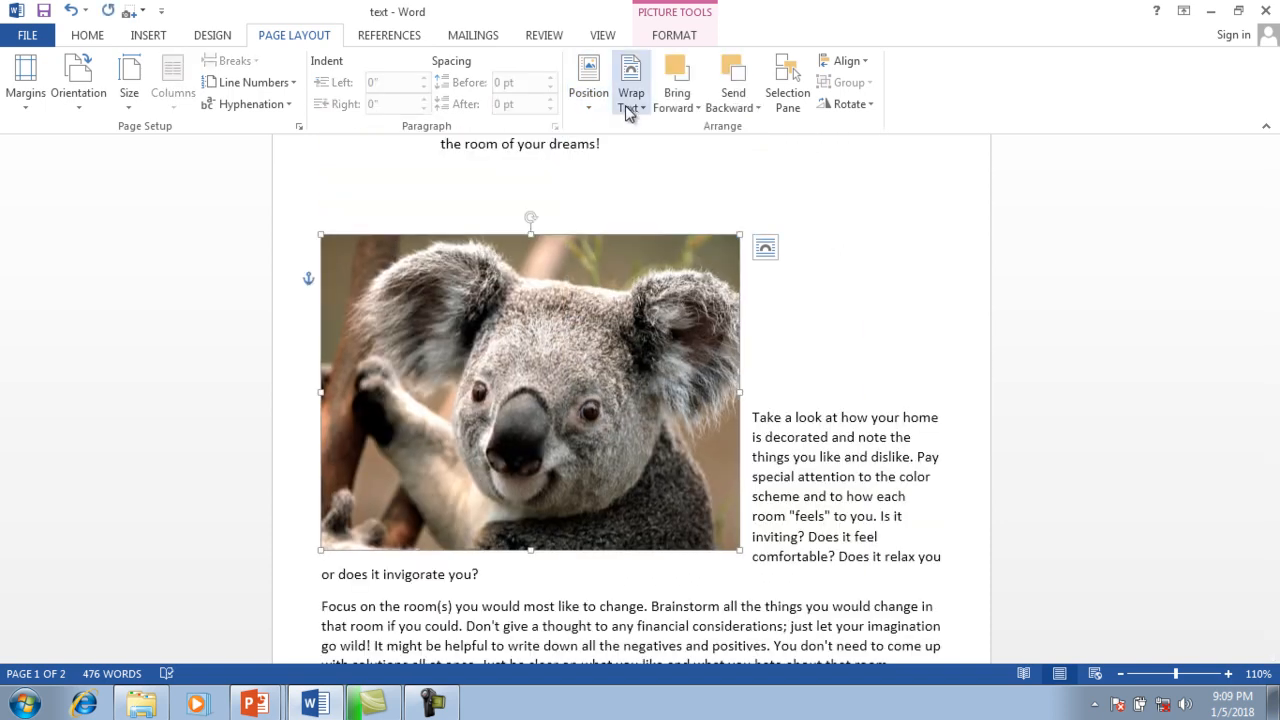
left_click(630, 105)
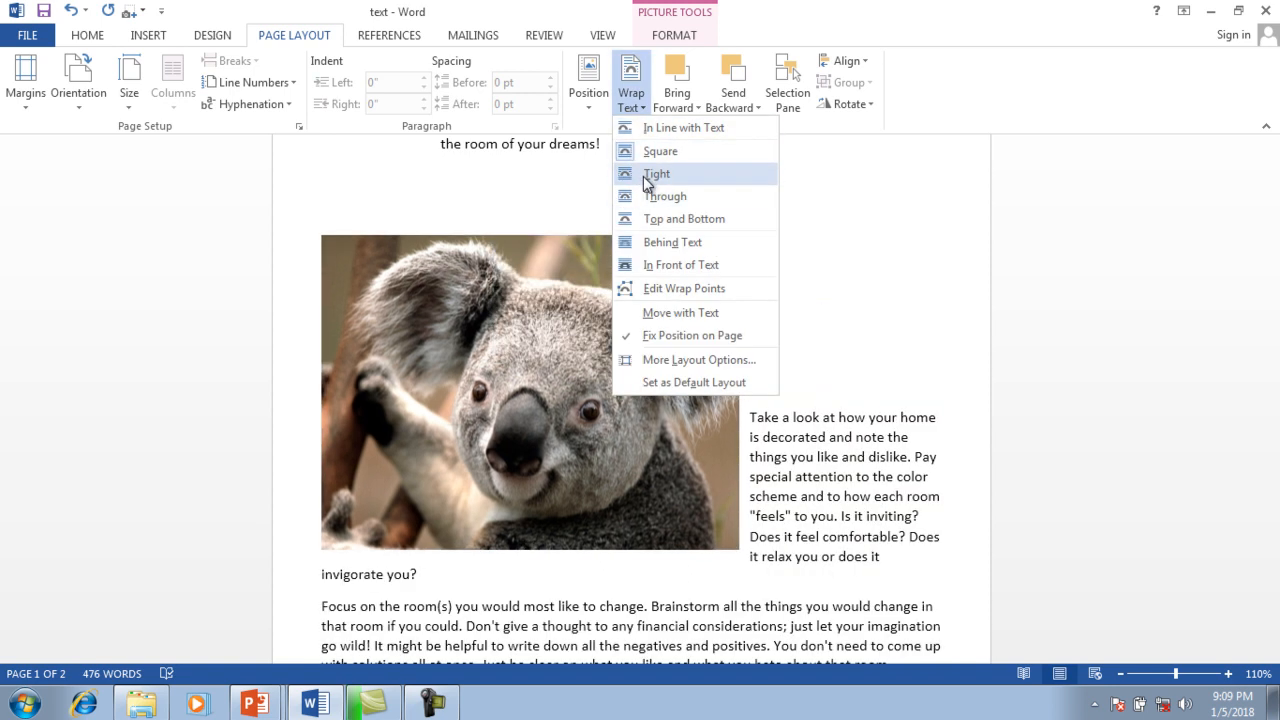
left_click(655, 174)
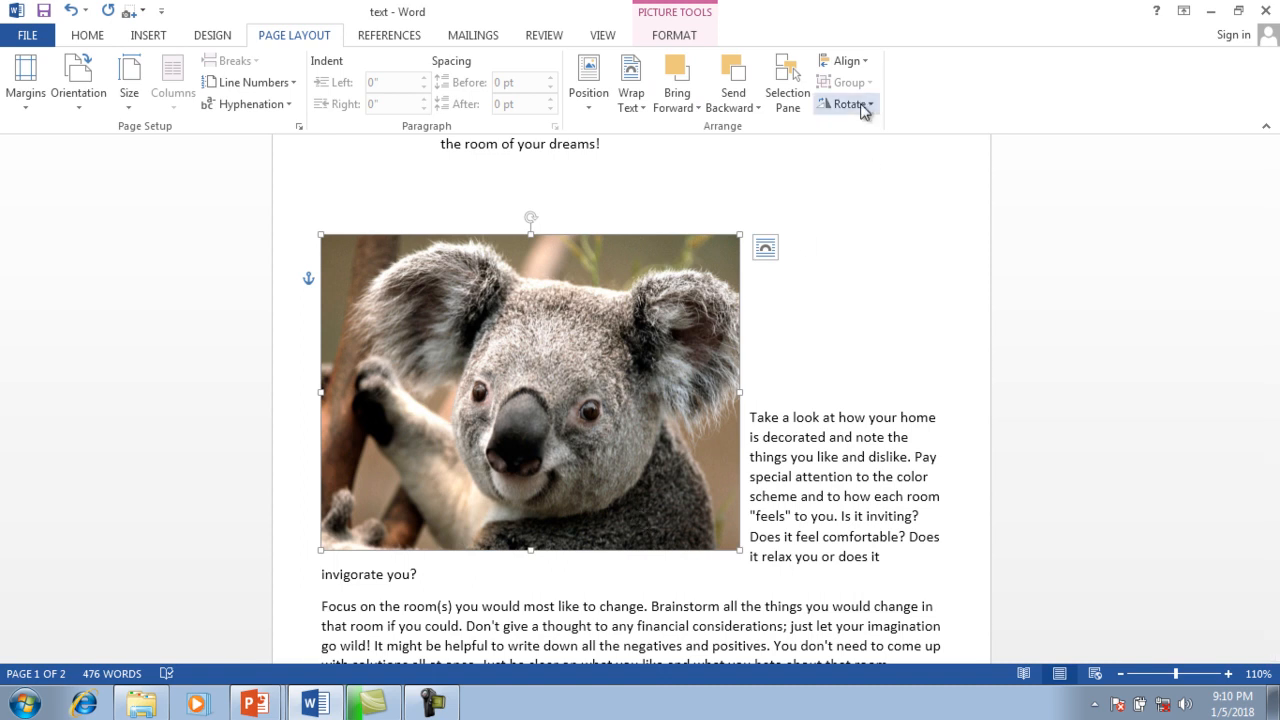
Try centre alignment on the koala picture, and settle on aligning it to the right margin
left_click(866, 66)
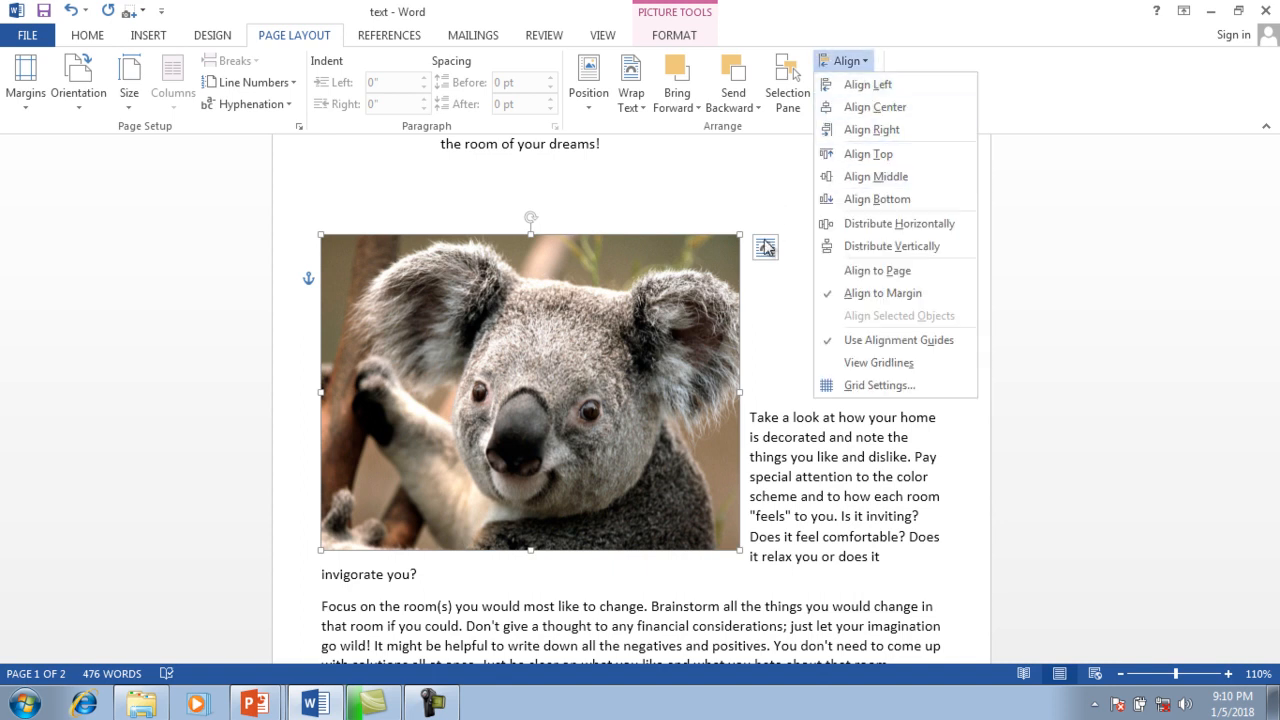
left_click(860, 109)
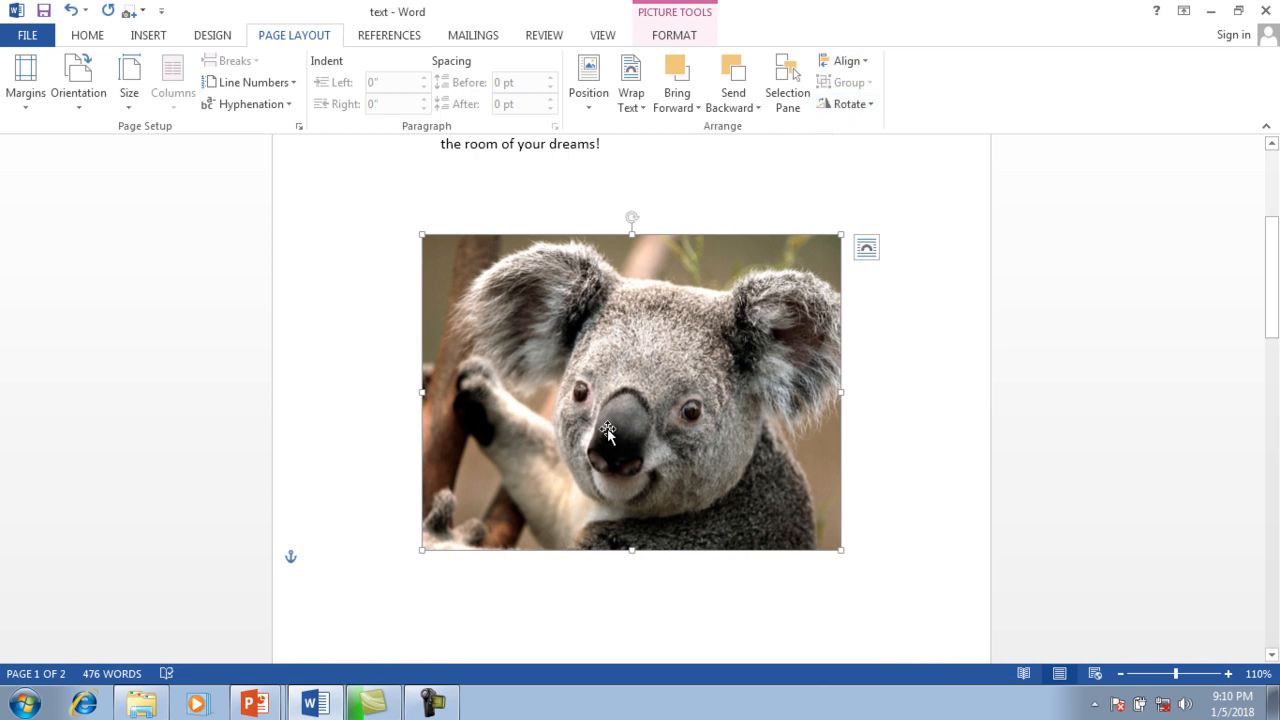
left_click(864, 62)
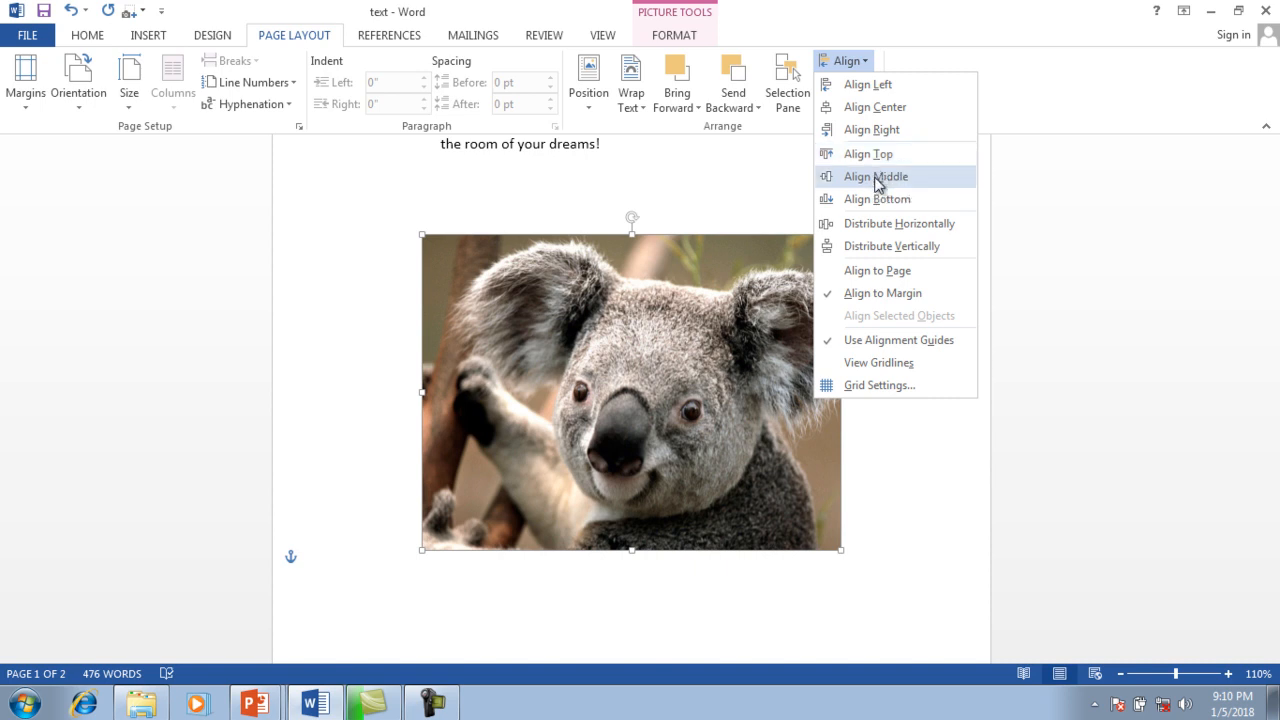
left_click(879, 132)
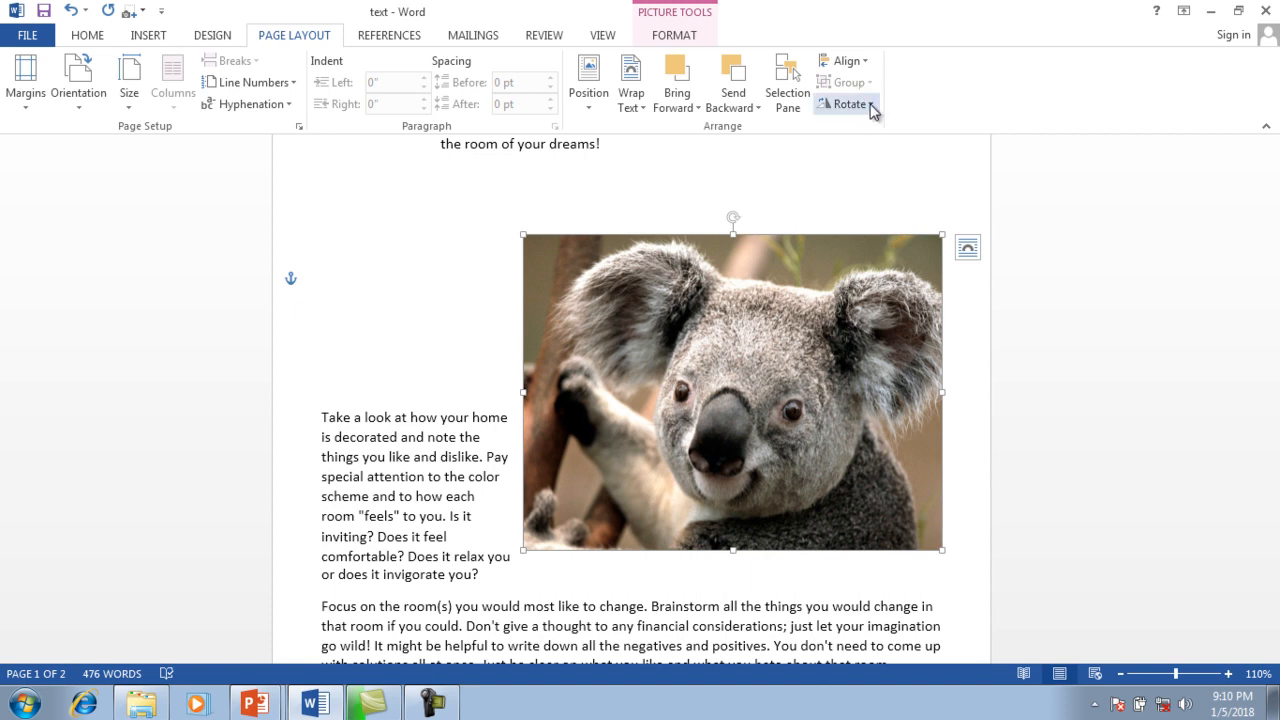
Flip the koala picture vertically and squash it from its upper edge to about half its height
left_click(870, 105)
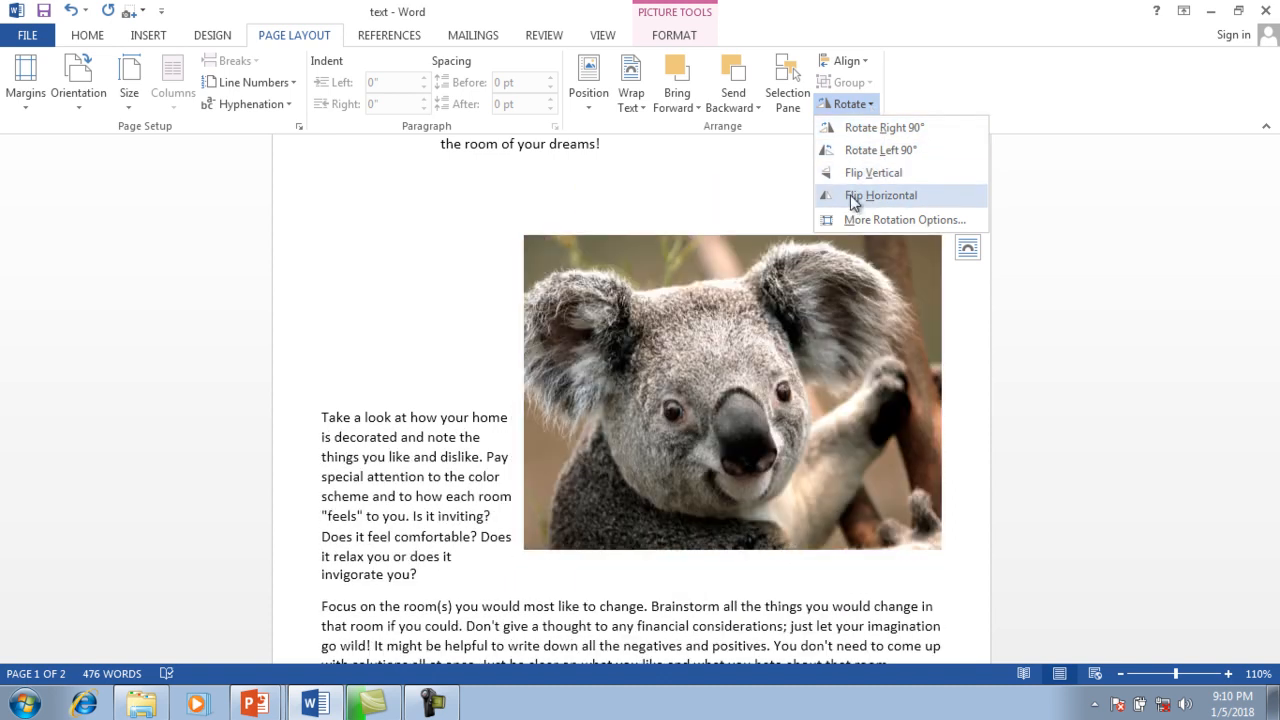
left_click(855, 178)
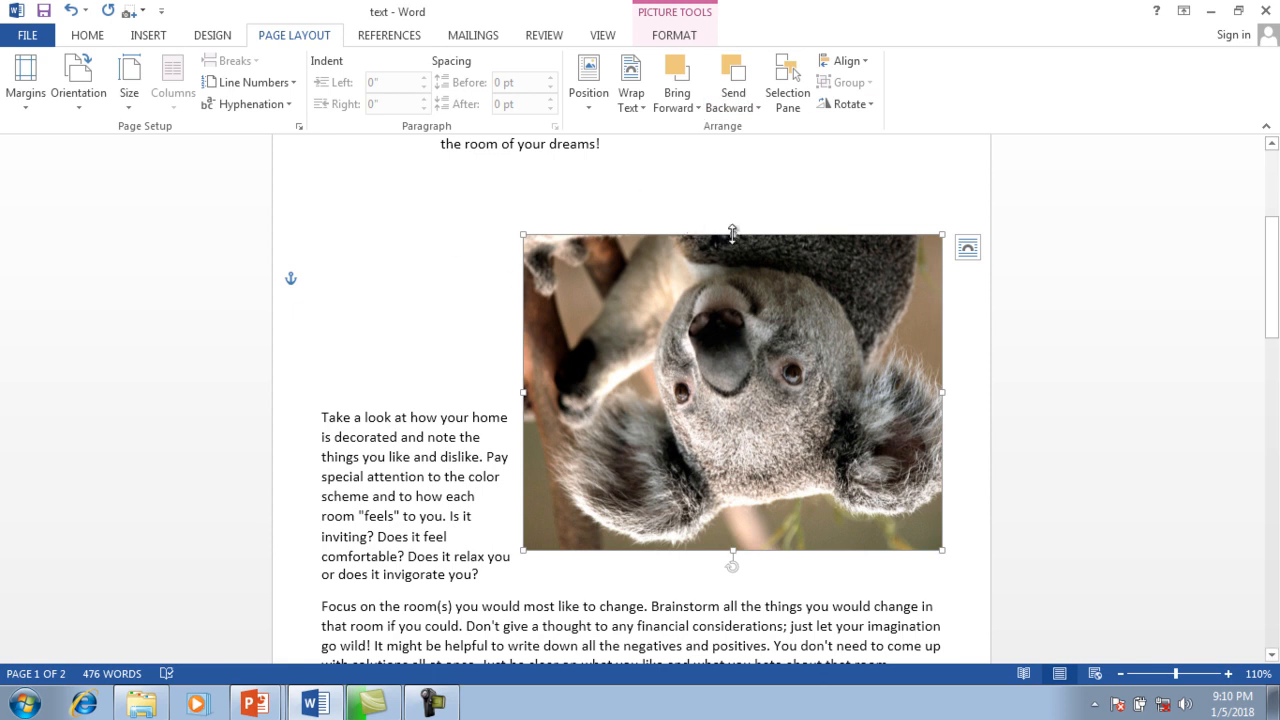
left_click_drag(731, 234, 715, 389)
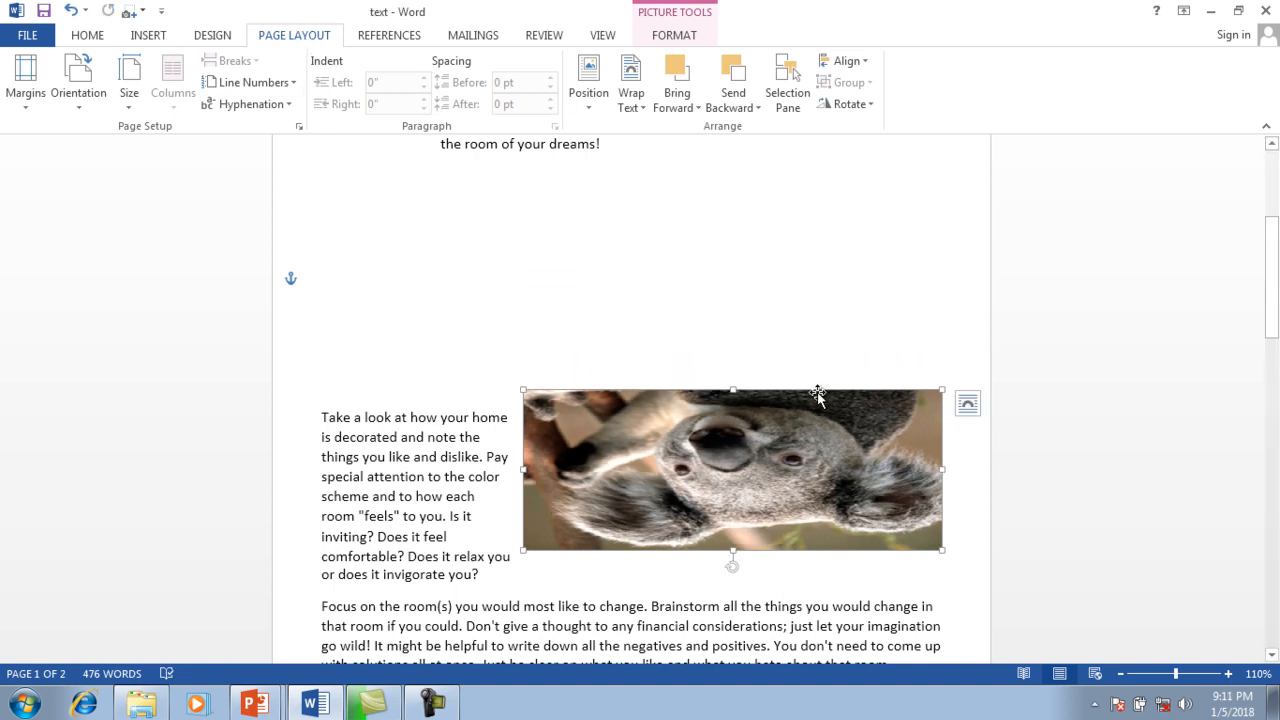
Switch to the PowerPoint slide show and advance to the closing "Thanks for Watching" slide
left_click(281, 700)
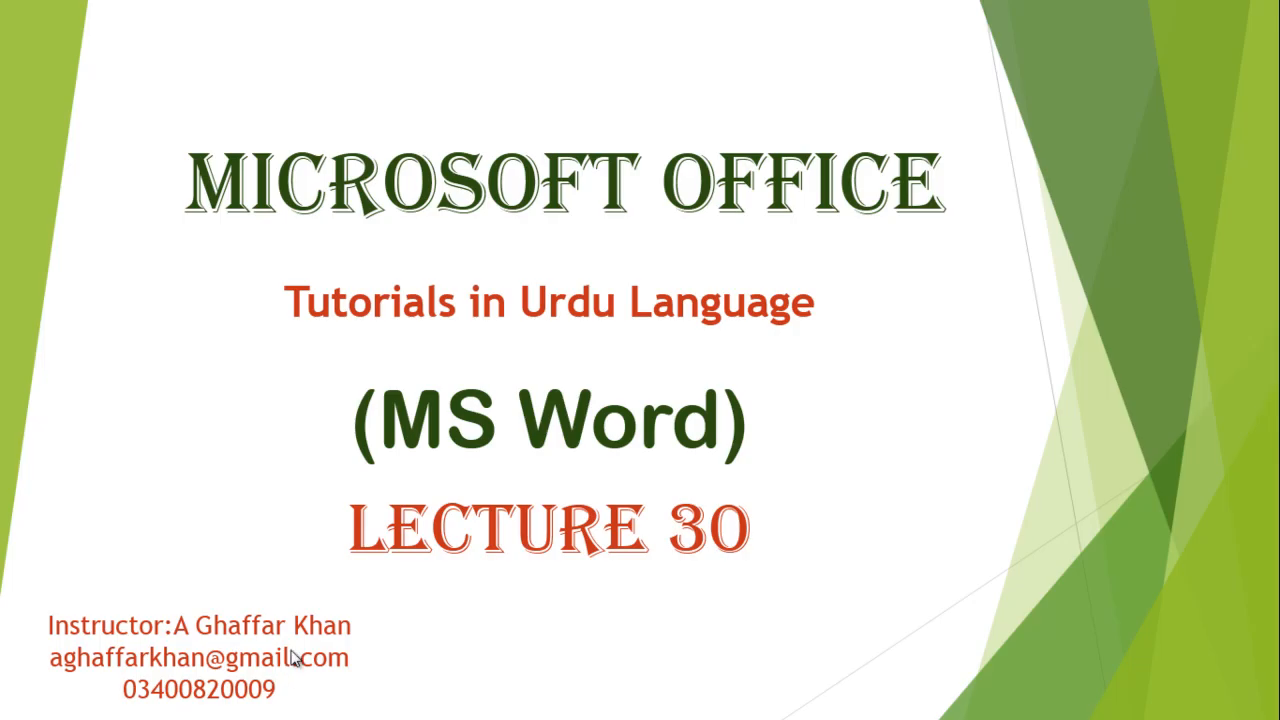
left_click(381, 590)
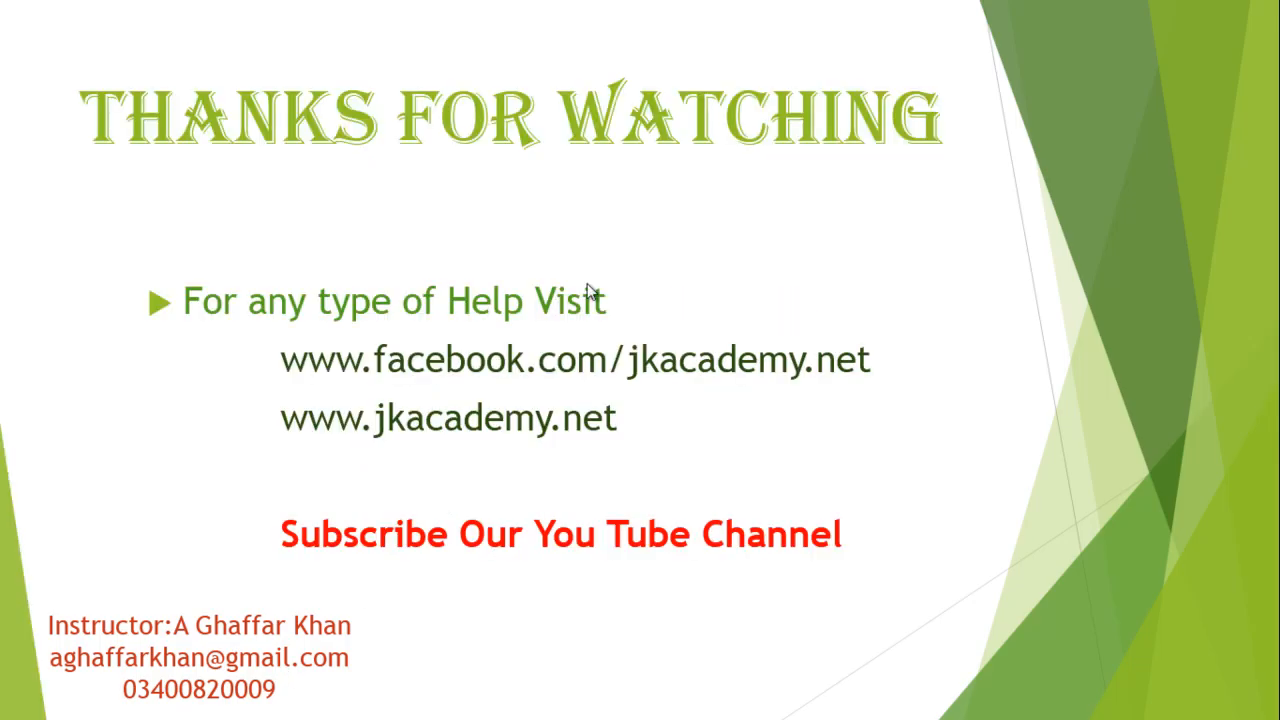